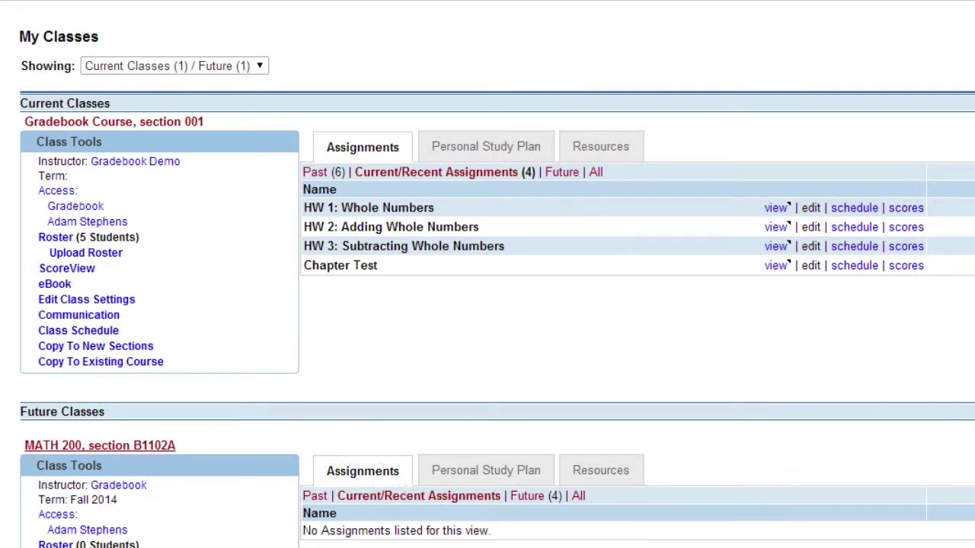
Open the MATH 200 (B1102A) GradeBook Wizard, choosing to specify settings now.
click(100, 445)
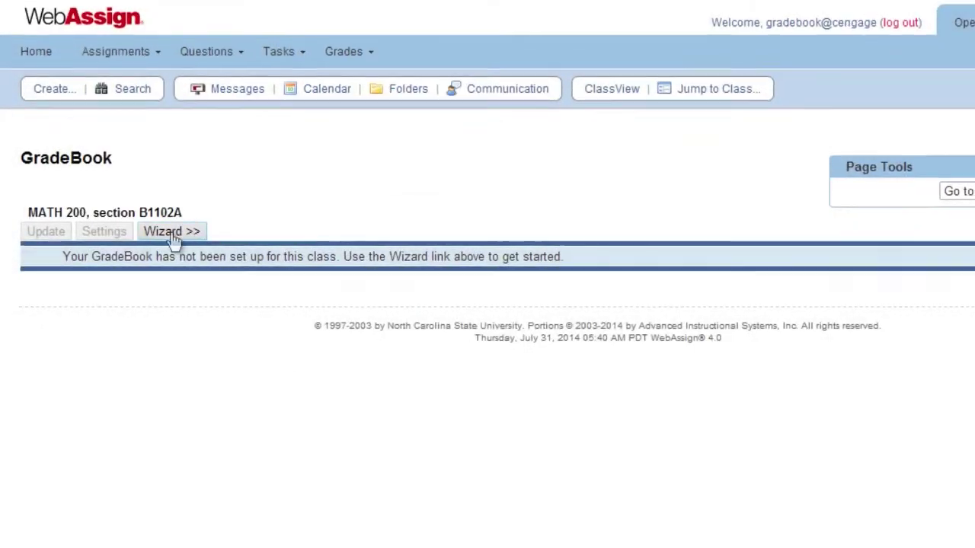
click(166, 233)
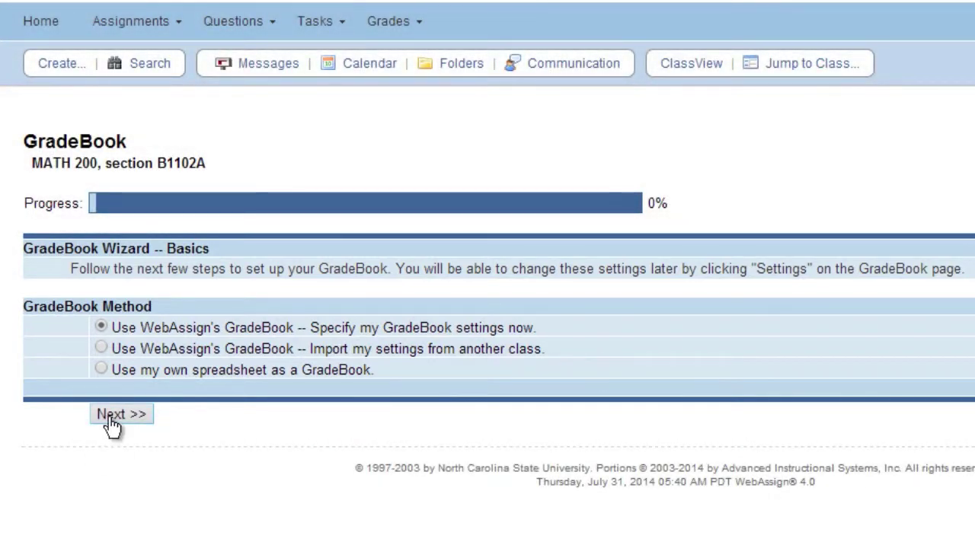
click(114, 419)
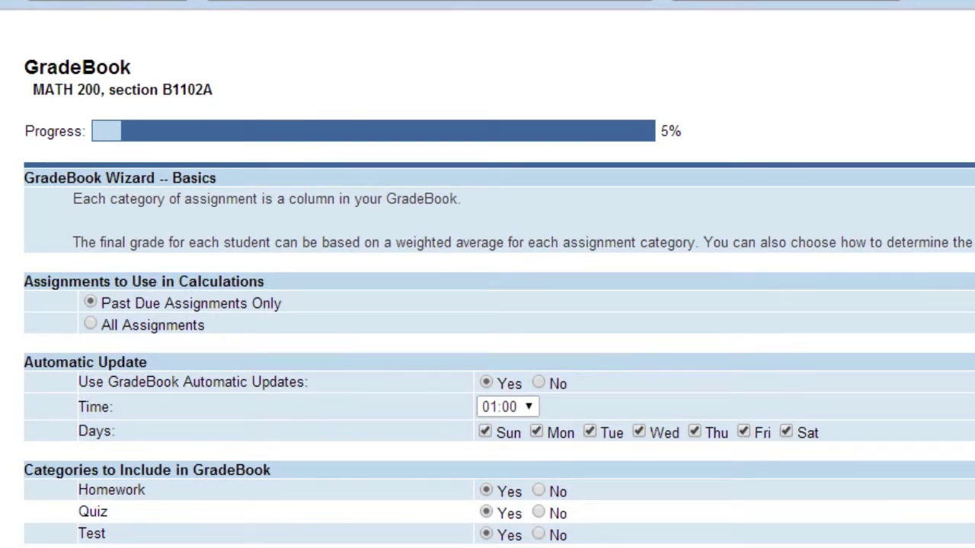
Set Use GradeBook Automatic Updates to No.
click(538, 382)
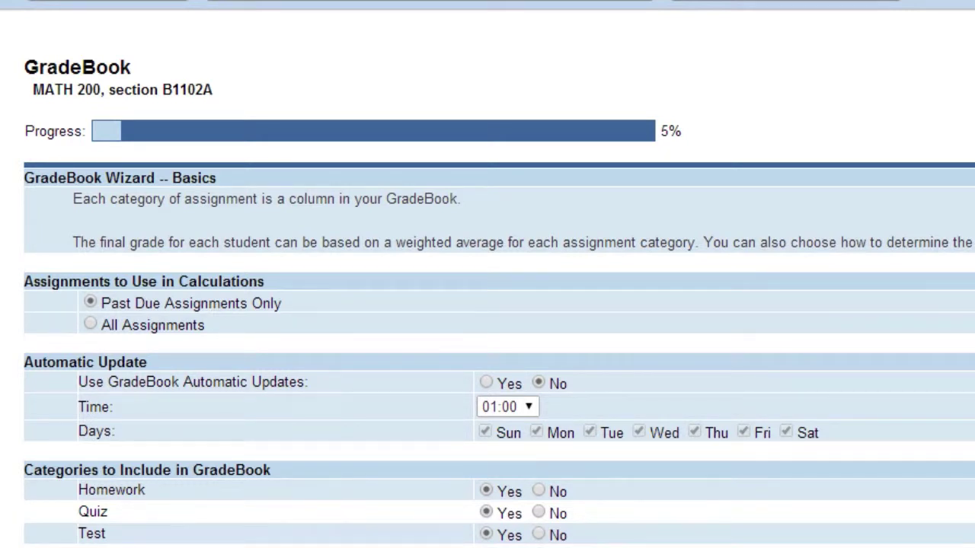
Switch automatic updates back to Yes and set Test and In Class categories to No.
click(486, 383)
scroll(487, 305, down, 3)
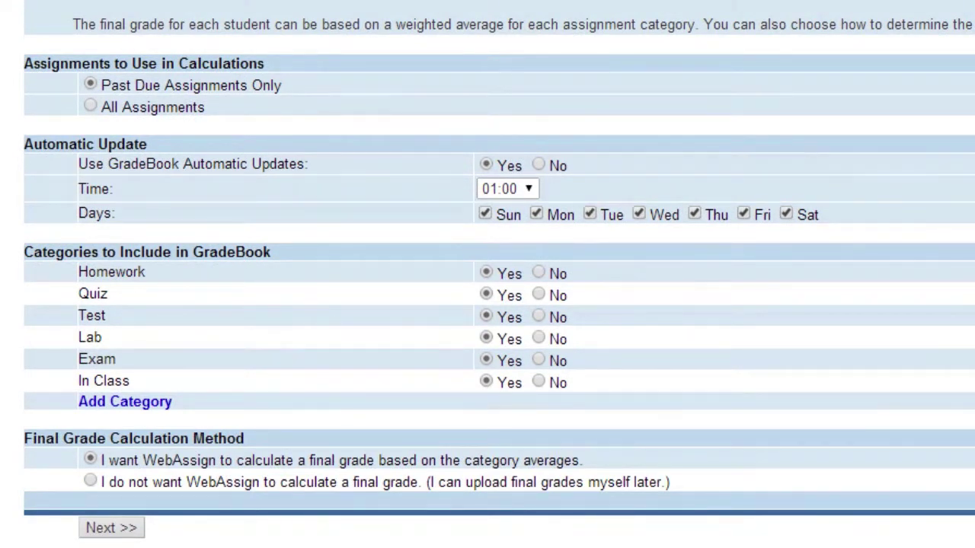
click(538, 317)
click(539, 382)
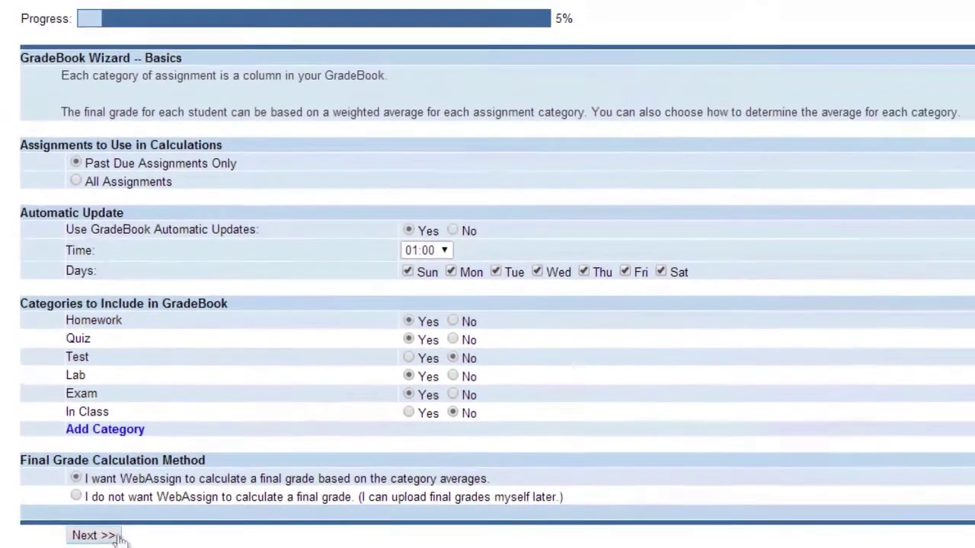
click(113, 537)
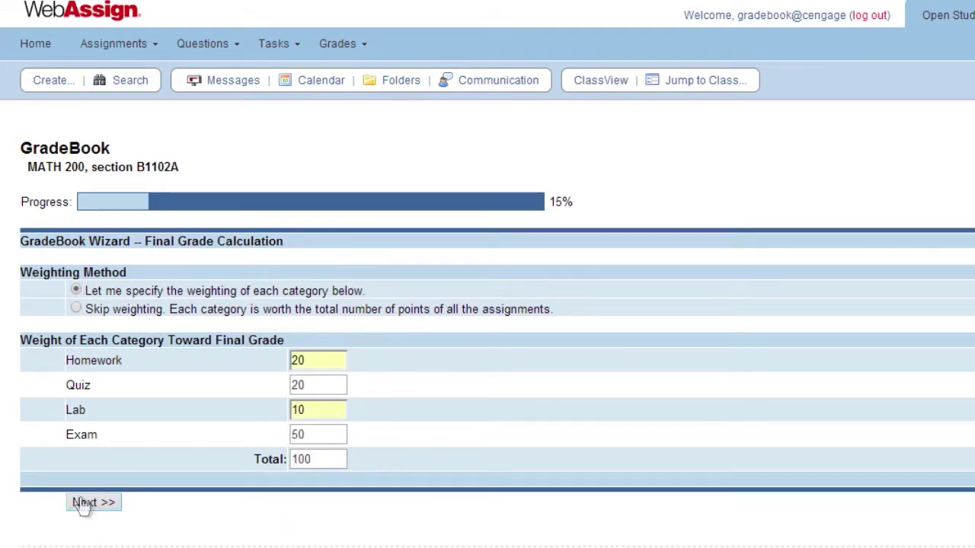
Accept weights Homework 20, Quiz 20, Lab 10, Exam 50 totalling 100.
click(89, 504)
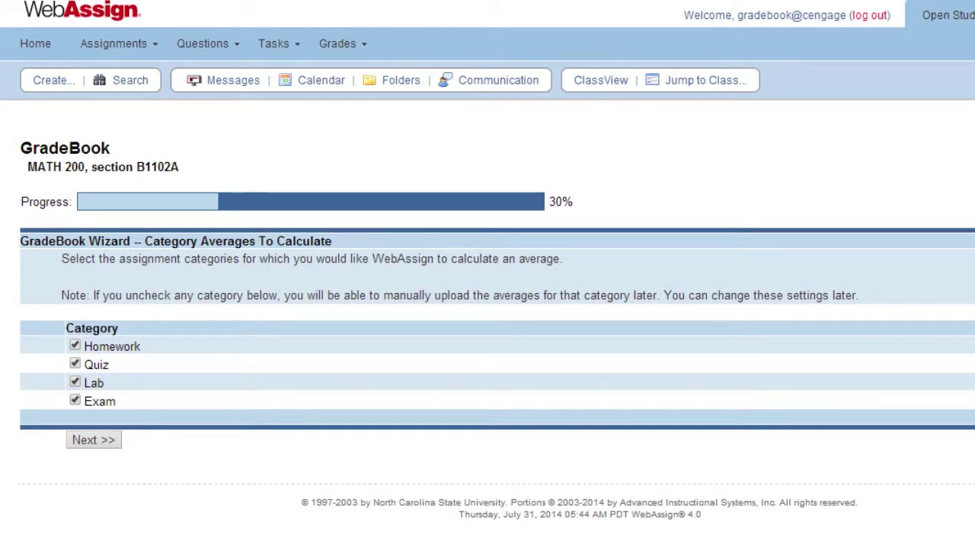
Keep averages for all four categories and weight Homework by points.
click(83, 441)
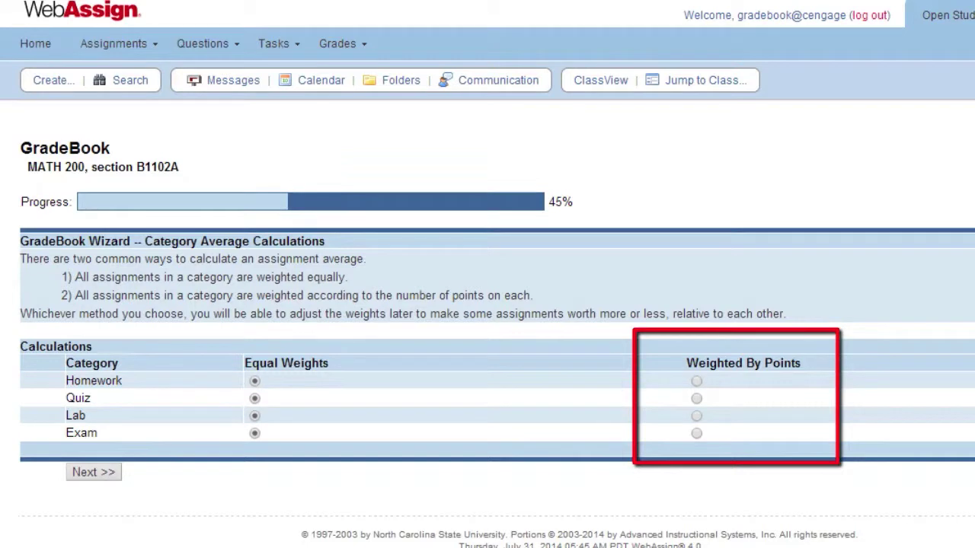
click(696, 381)
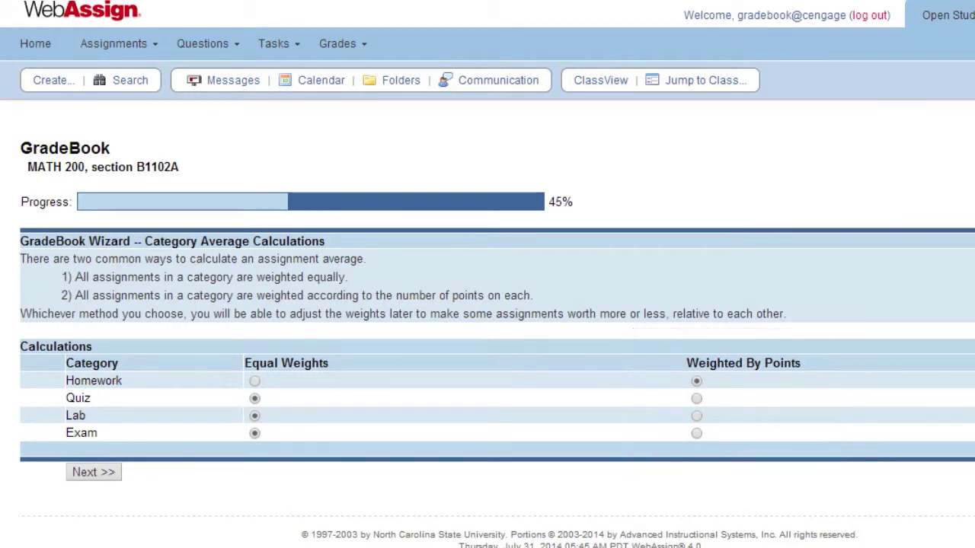
click(97, 472)
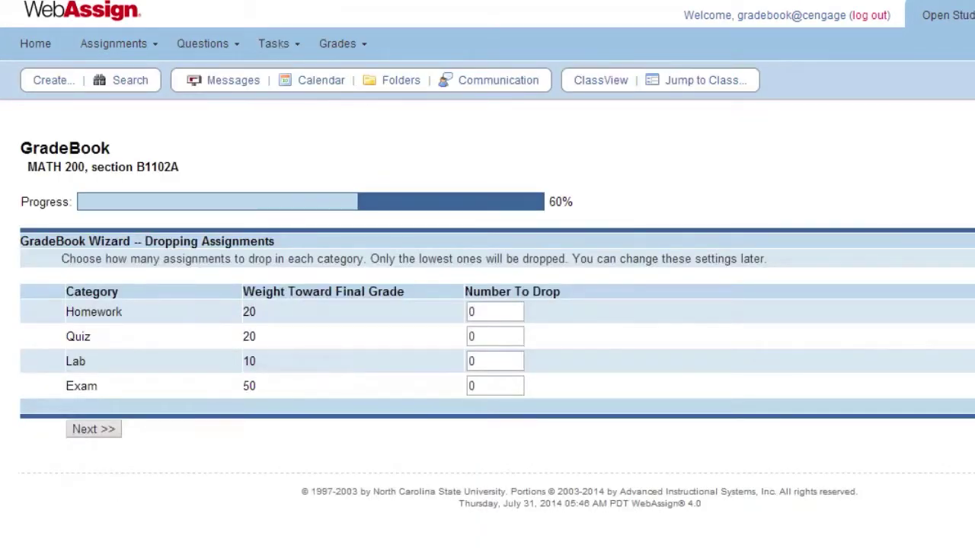
Set Number To Drop to 2 for Homework and 1 for Quiz.
click(495, 311)
text(2)
key(Tab)
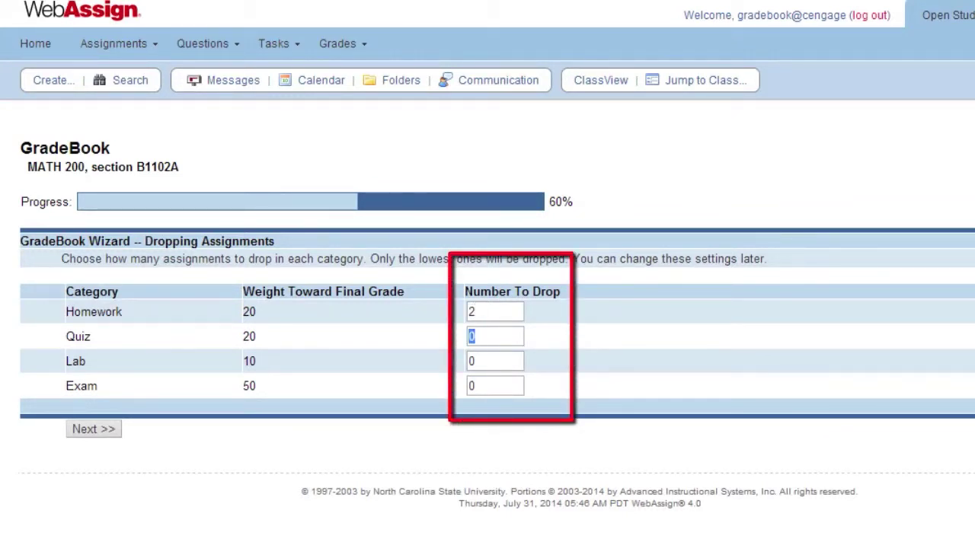
text(1)
click(88, 430)
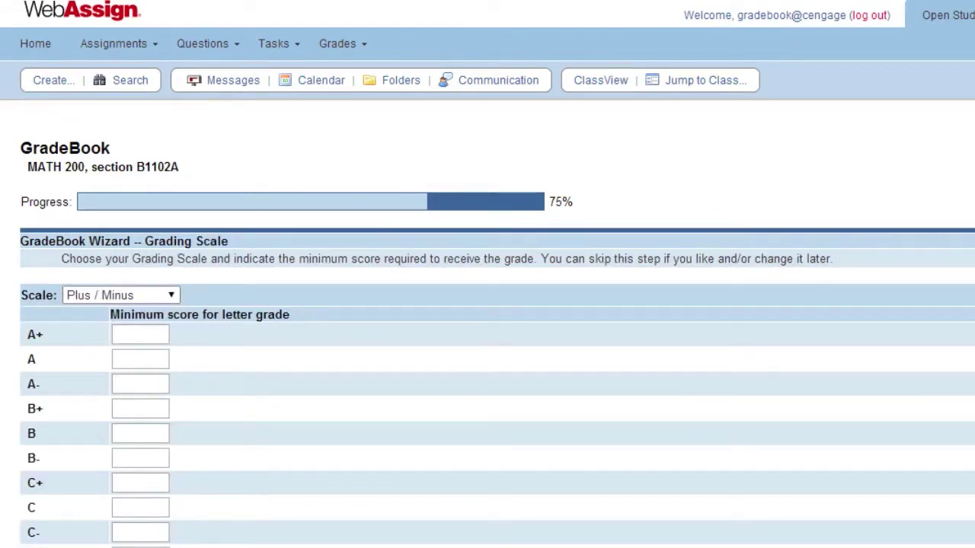
Choose the Letter Grade Only scale with minimums A 94, B 84, C 74, D 64, F 0.
click(122, 295)
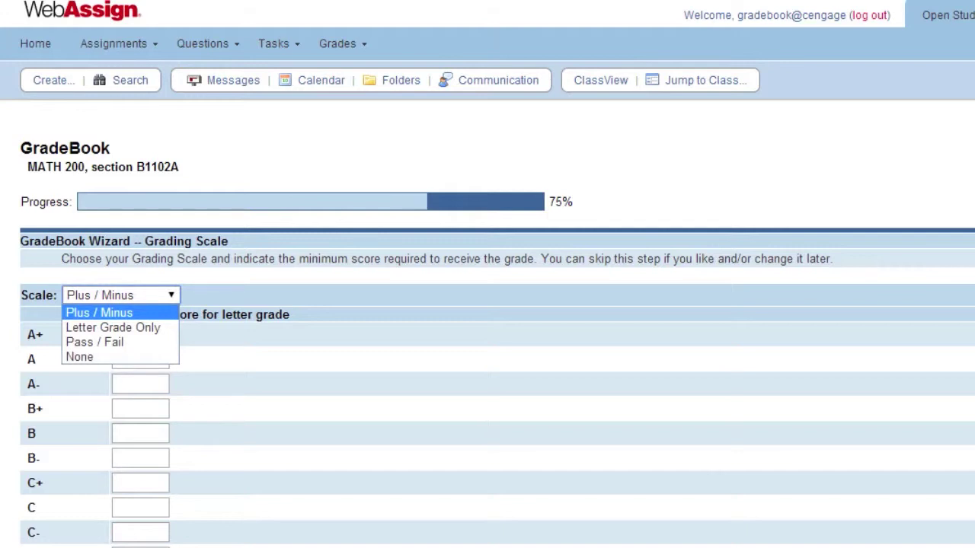
key(Down)
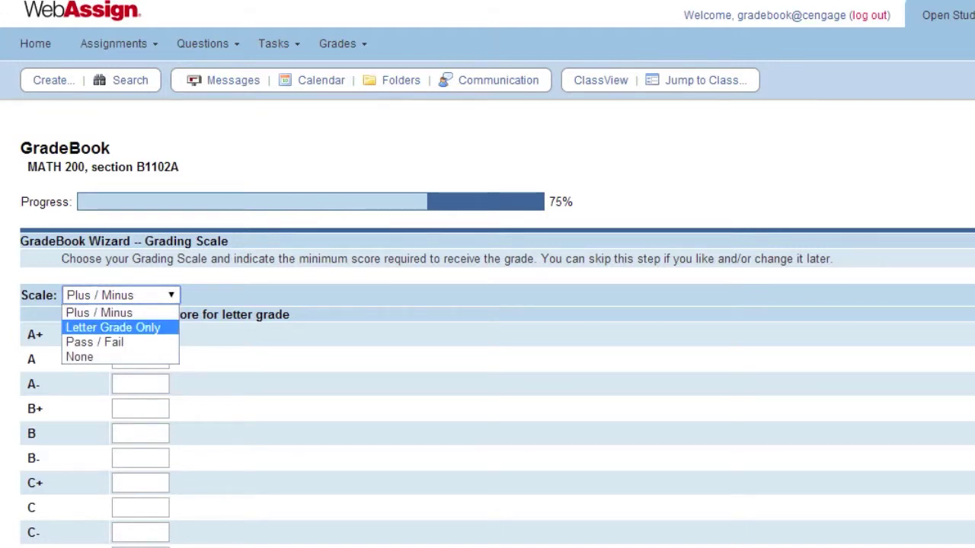
key(Down)
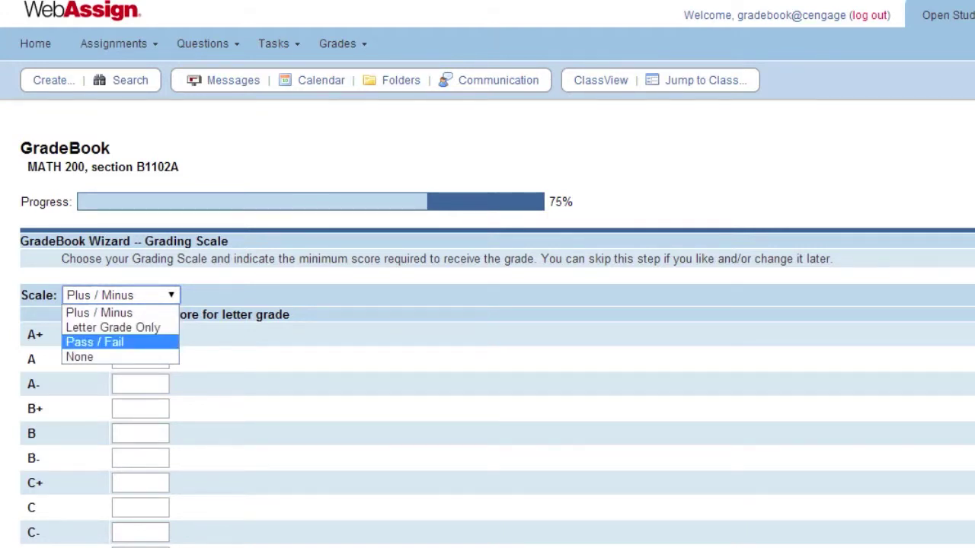
key(Down)
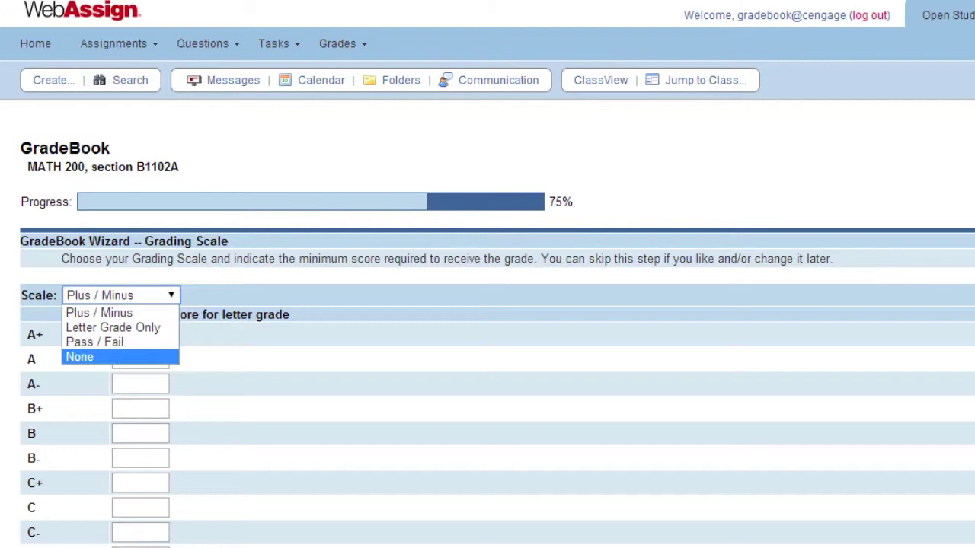
key(Up)
key(Up)
key(Return)
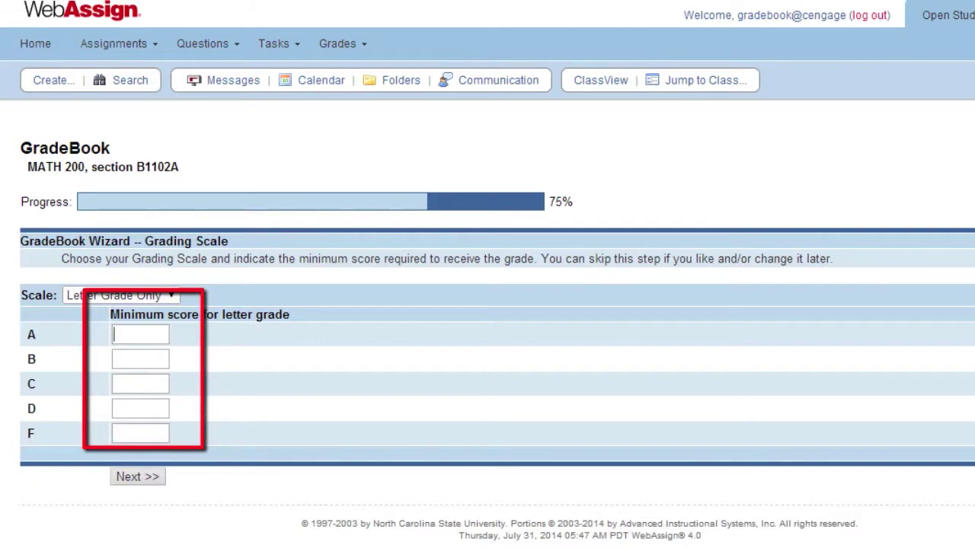
text(94)
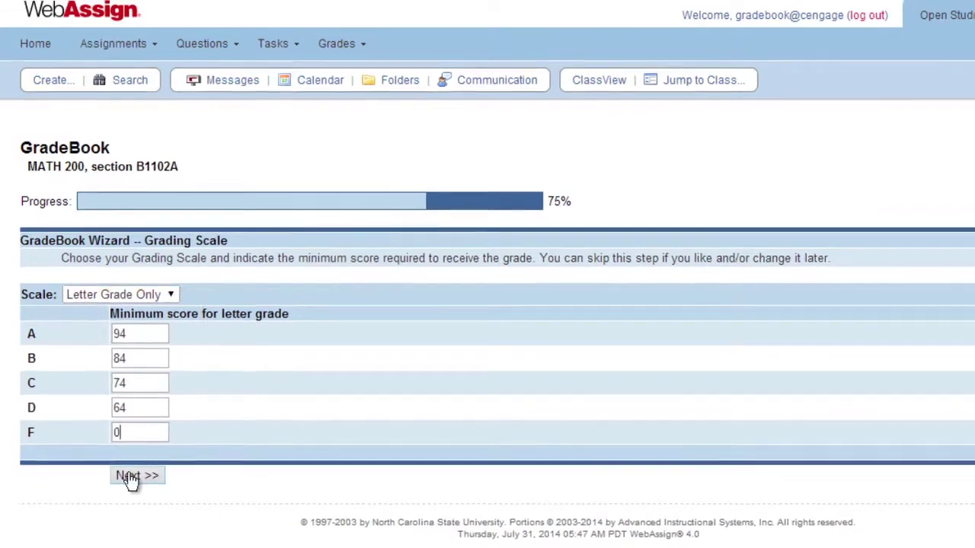
click(135, 476)
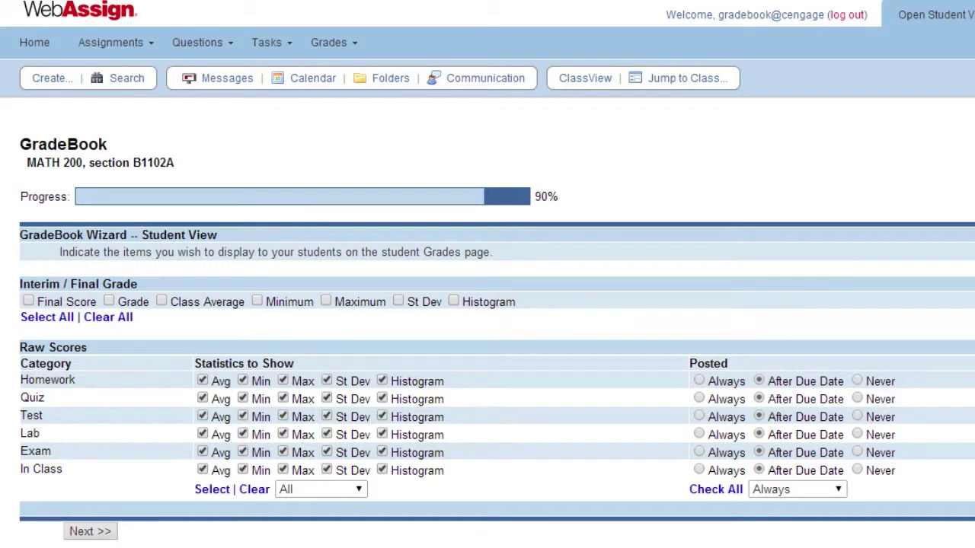
Check Final Score, Grade and Class Average under Interim / Final Grade.
click(28, 301)
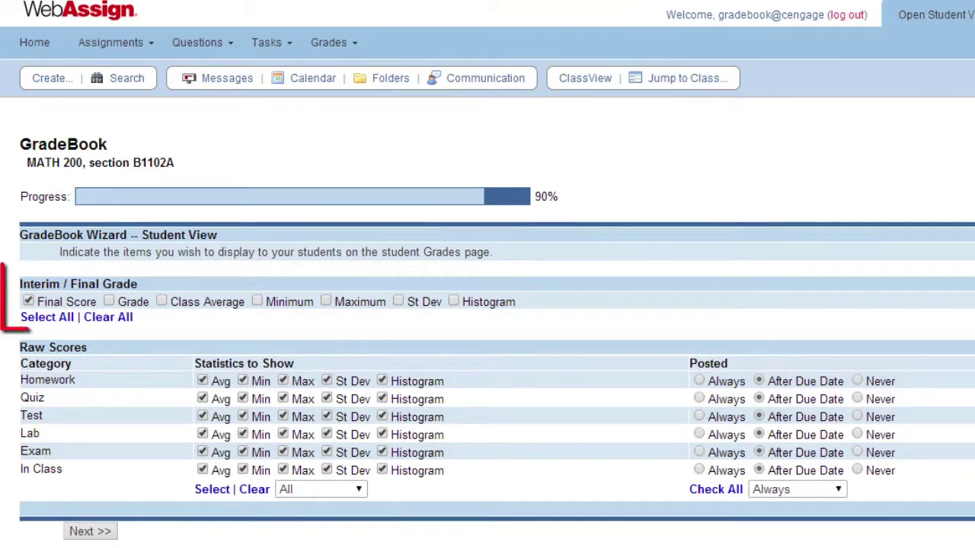
click(109, 301)
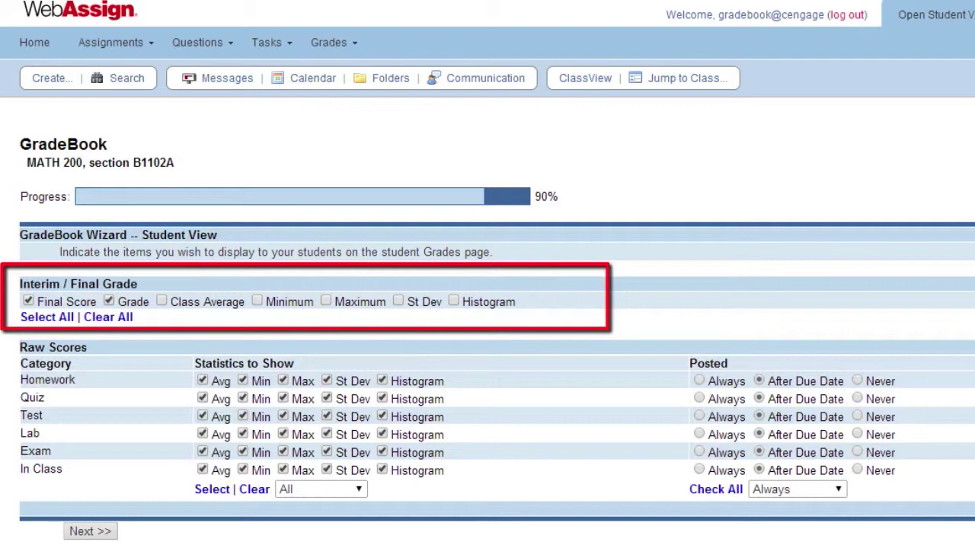
click(161, 301)
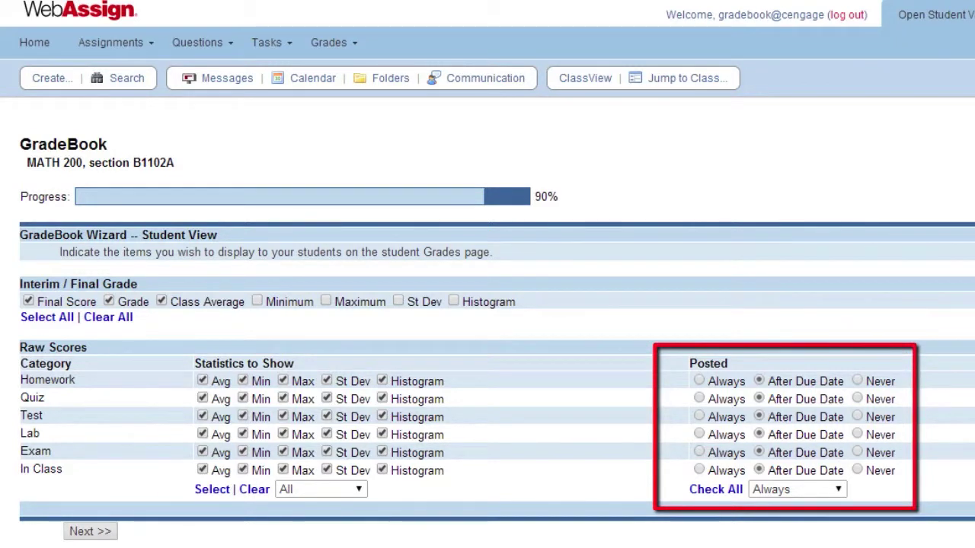
click(92, 531)
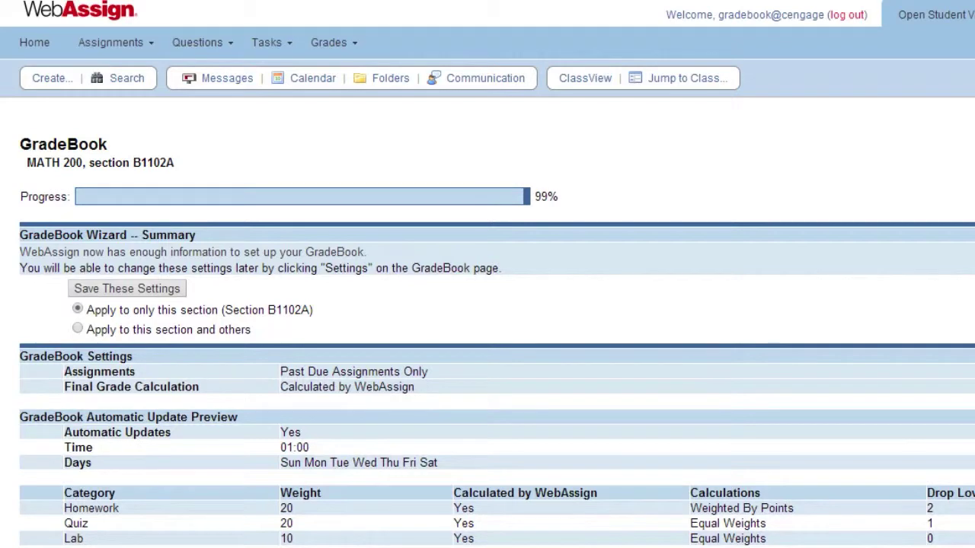
Review the summary and save the GradeBook settings for this section only.
scroll(487, 274, down, 4)
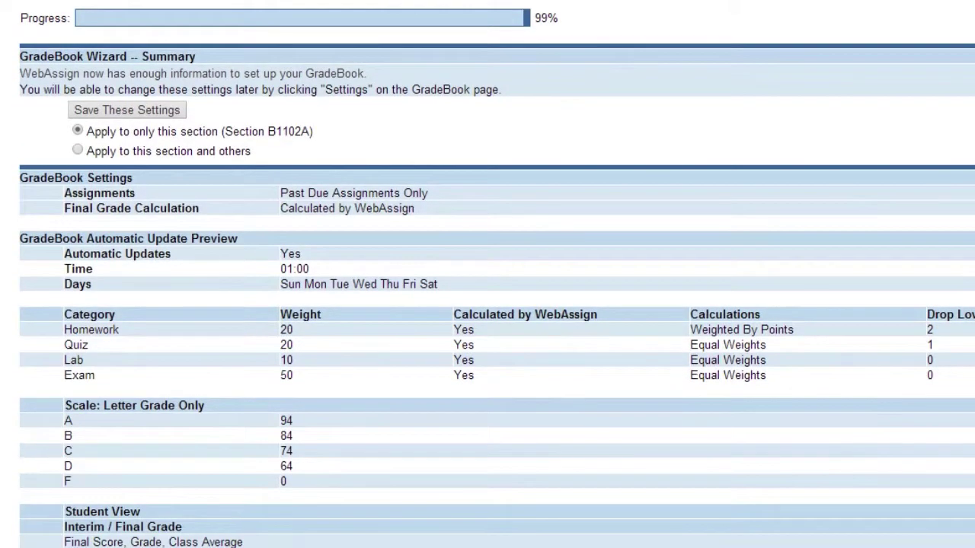
scroll(488, 274, down, 2)
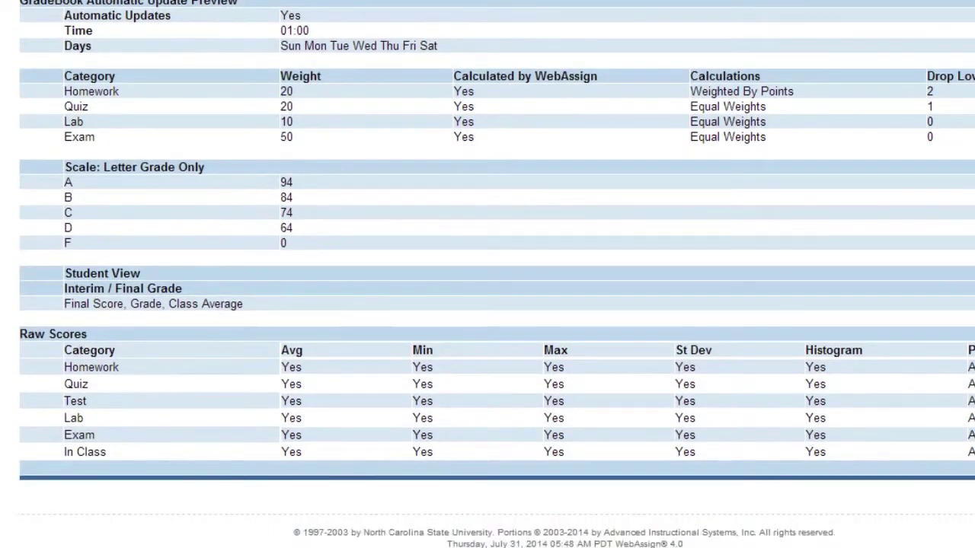
scroll(488, 274, up, 4)
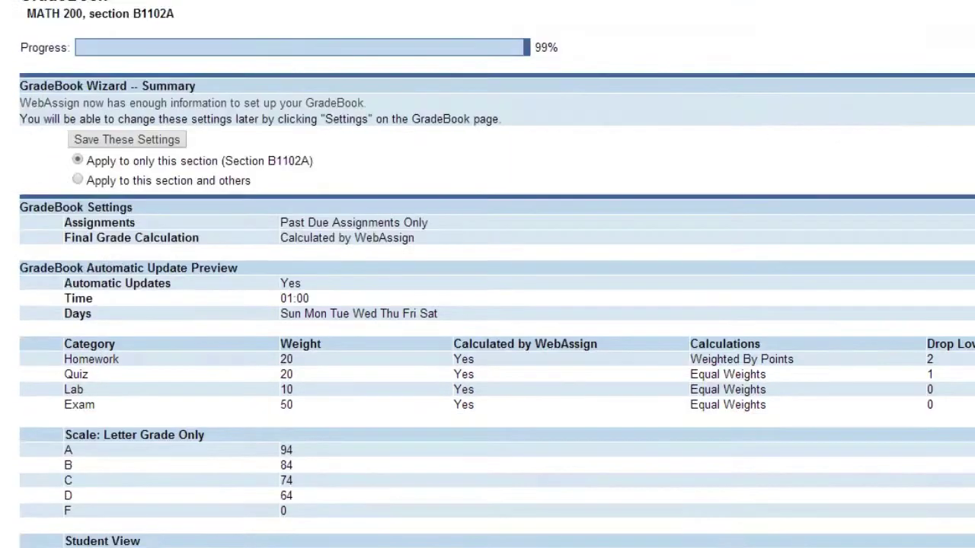
click(126, 142)
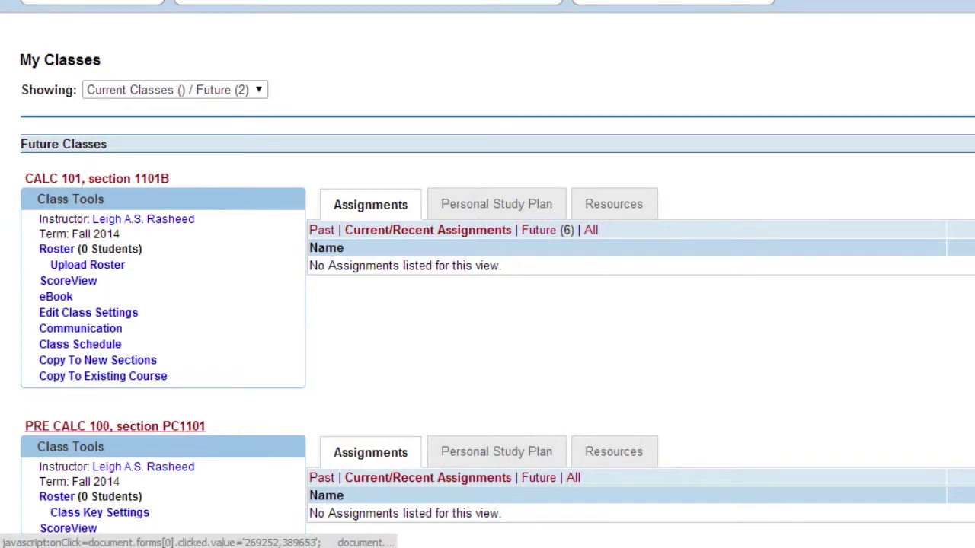
Launch the CALC 101 GradeBook Wizard with 'Import my settings from another class' selected.
click(114, 427)
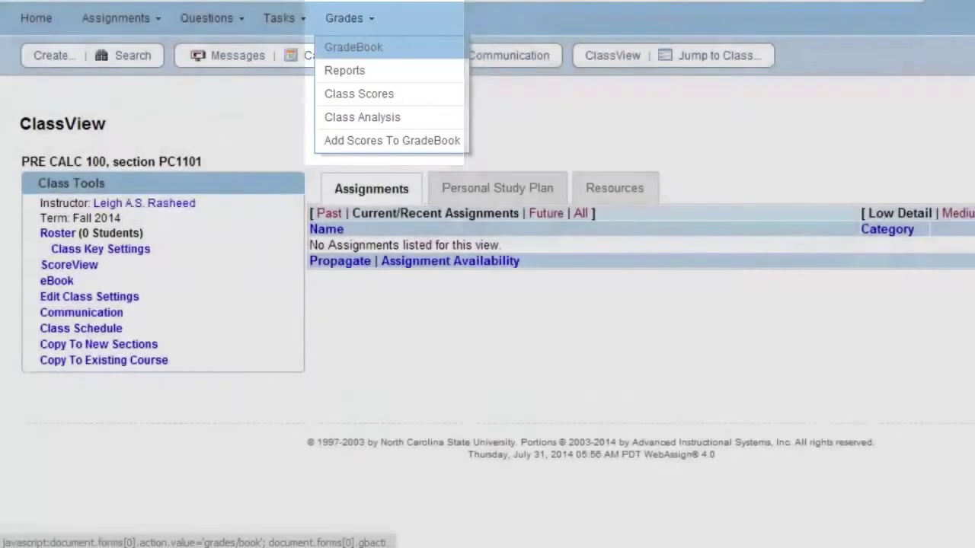
click(353, 47)
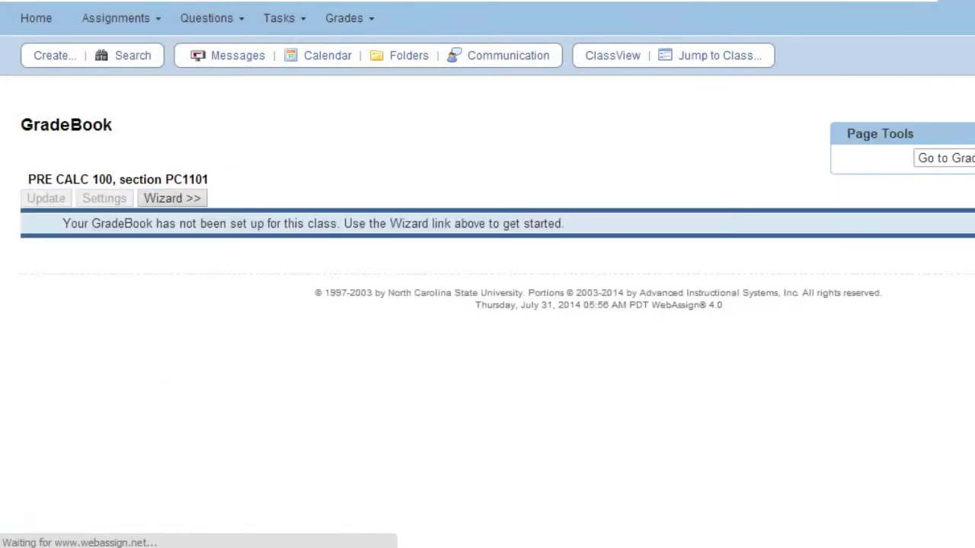
click(173, 198)
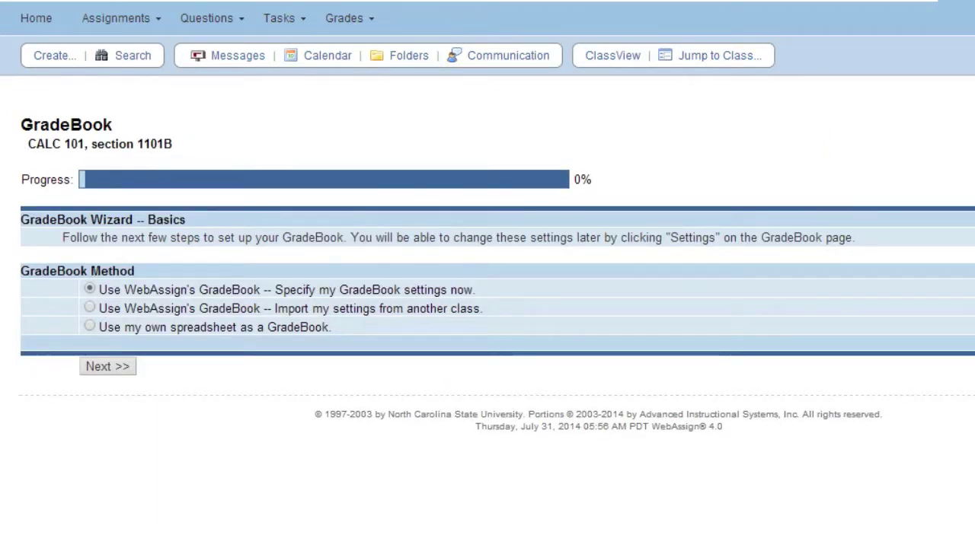
click(89, 308)
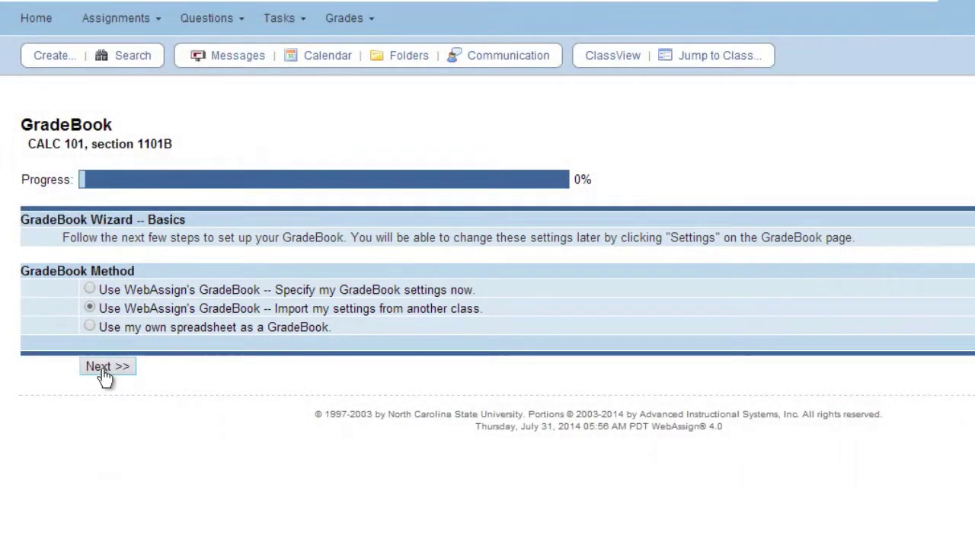
click(105, 370)
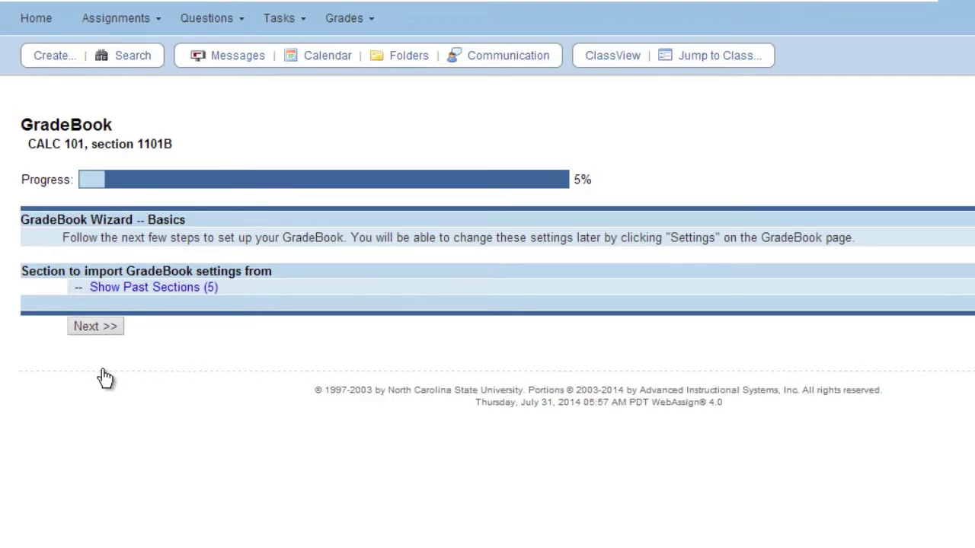
Pick Math9E - Master, section 102A from past sections and preview its Homework 50 / Test 50 weighting.
click(159, 287)
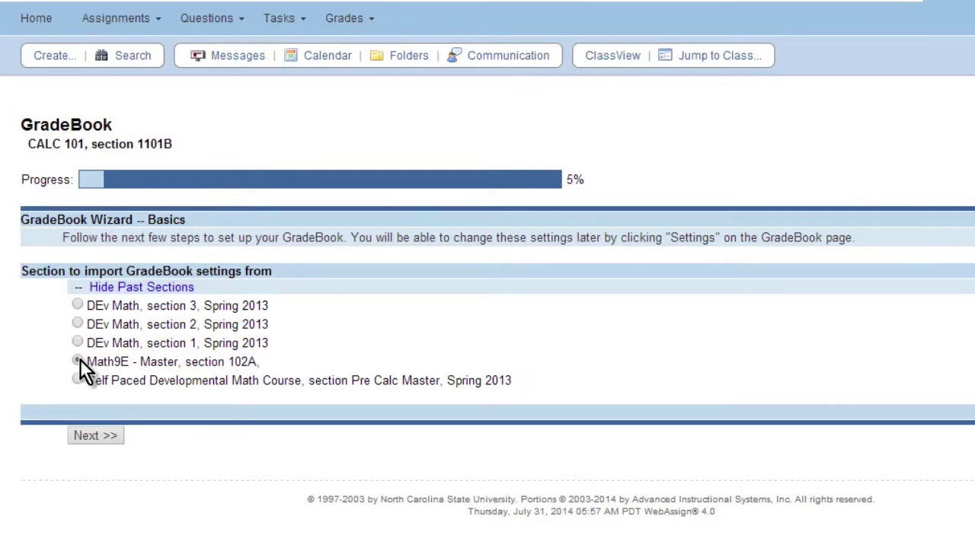
click(95, 437)
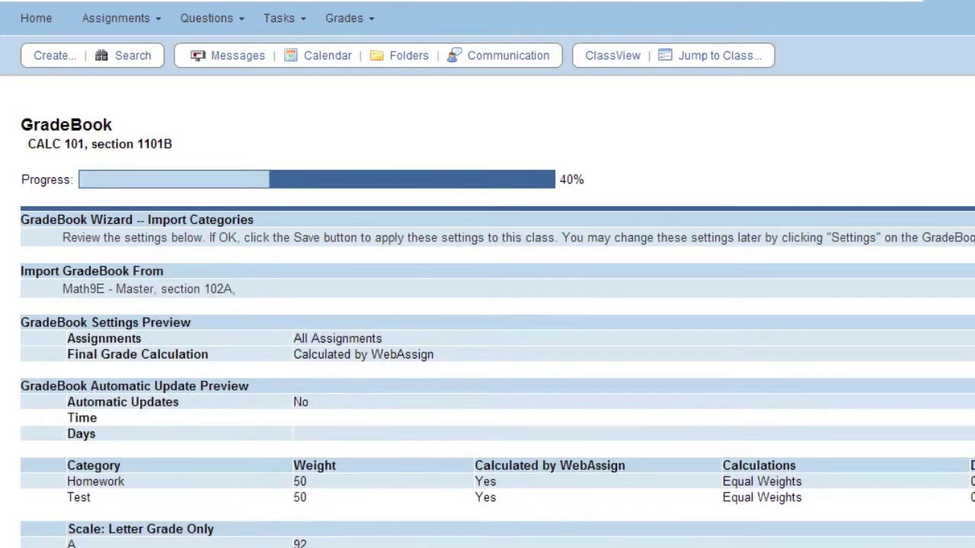
Review the Import Categories preview and save the imported settings to CALC 101, section 1101B.
scroll(488, 305, down, 4)
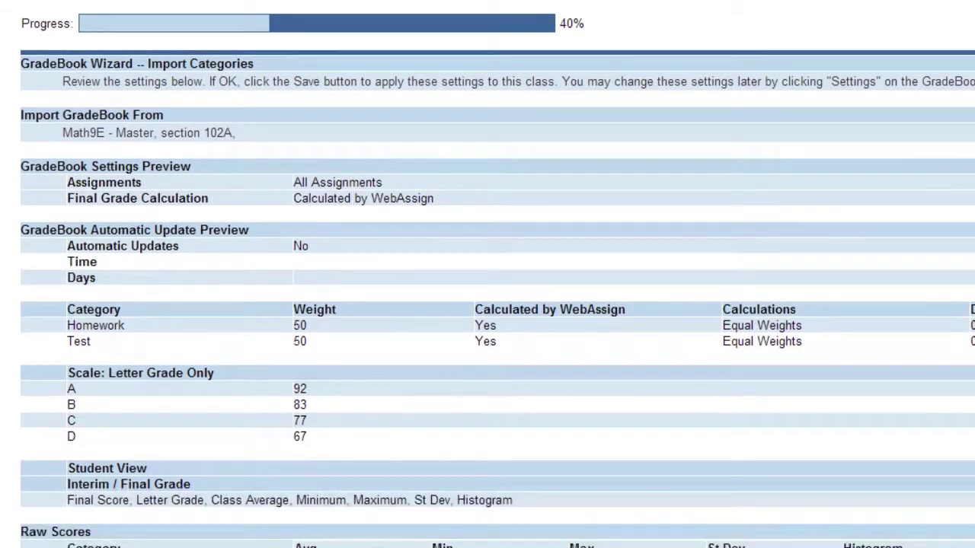
scroll(488, 305, down, 4)
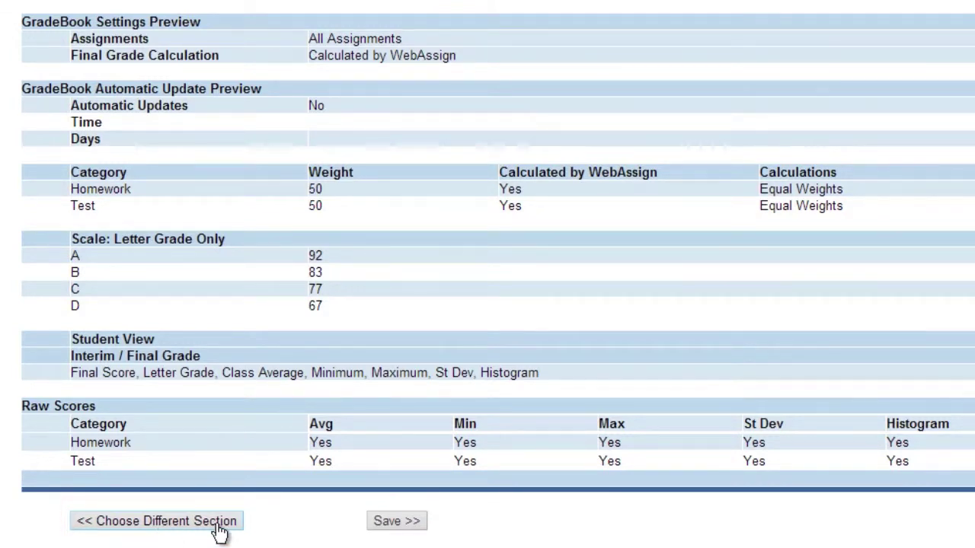
click(398, 522)
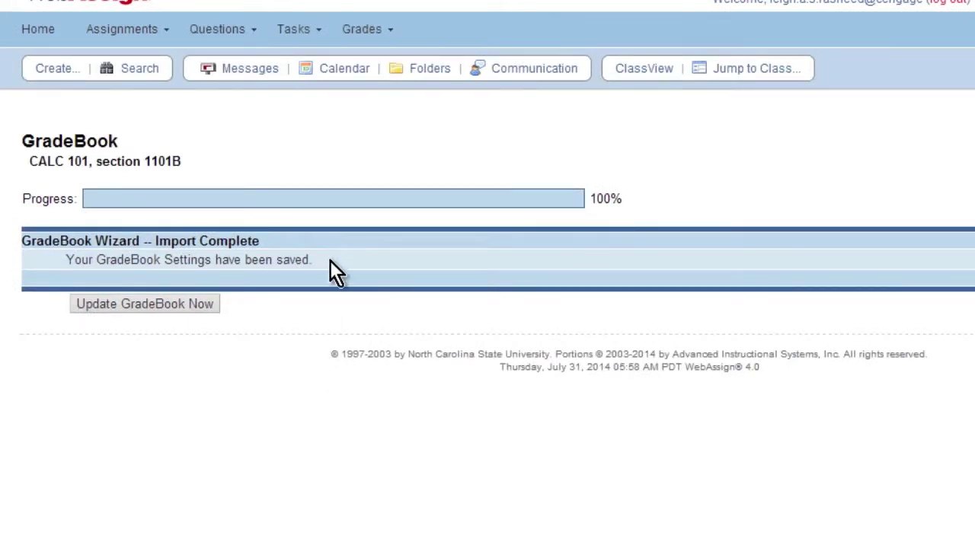
Update the CALC 101, section 1101B GradeBook now to apply the imported settings.
click(134, 306)
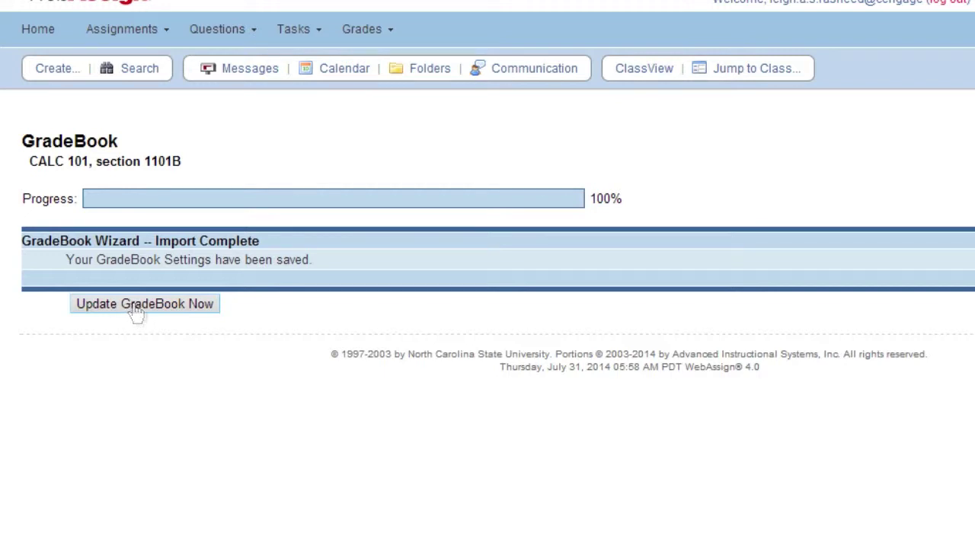